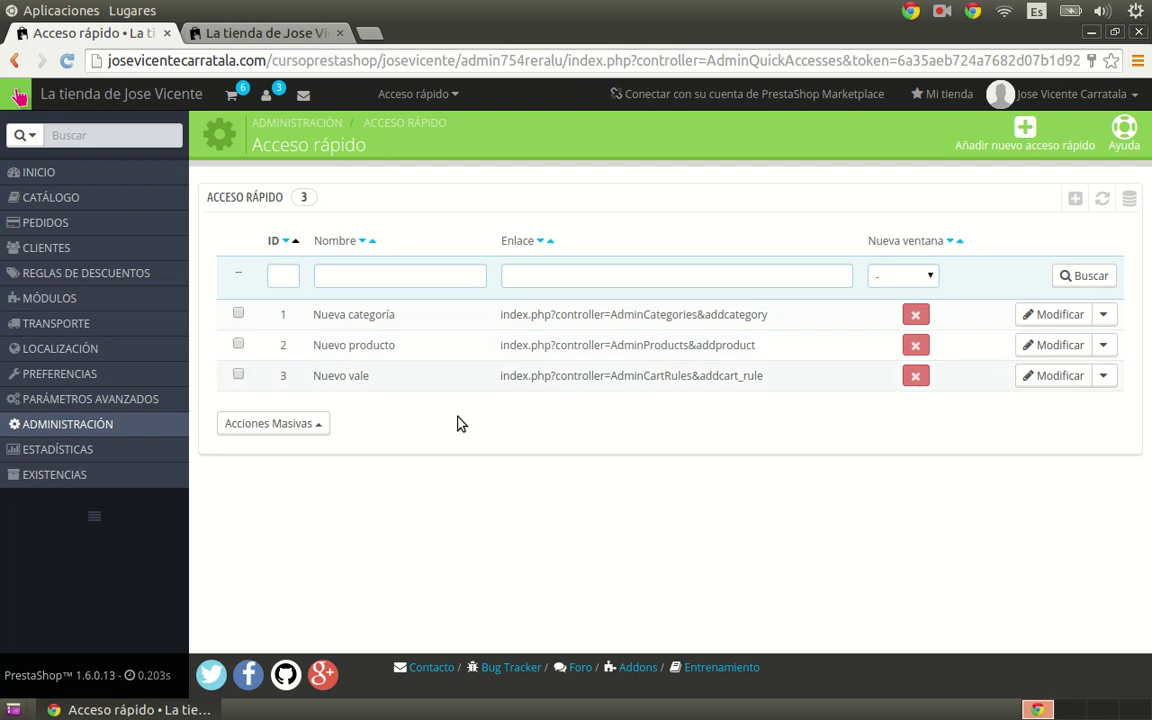
Step: Go to the Empleados page under Administración
mouse_move(62, 430)
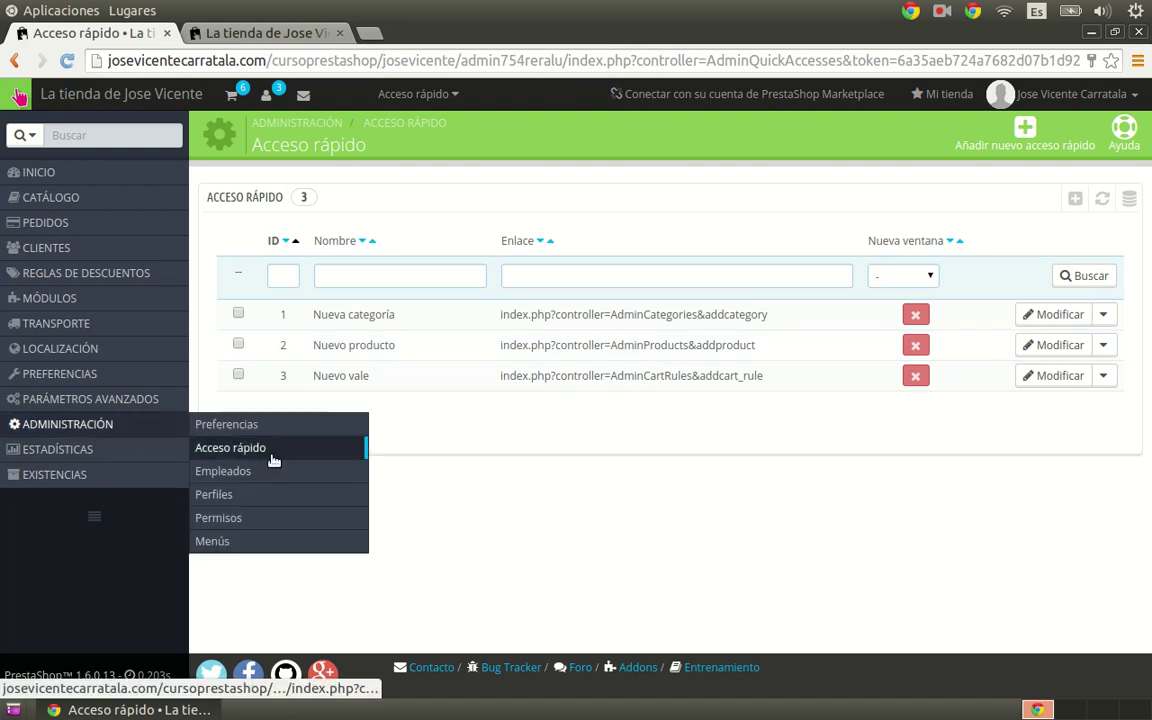
left_click(232, 471)
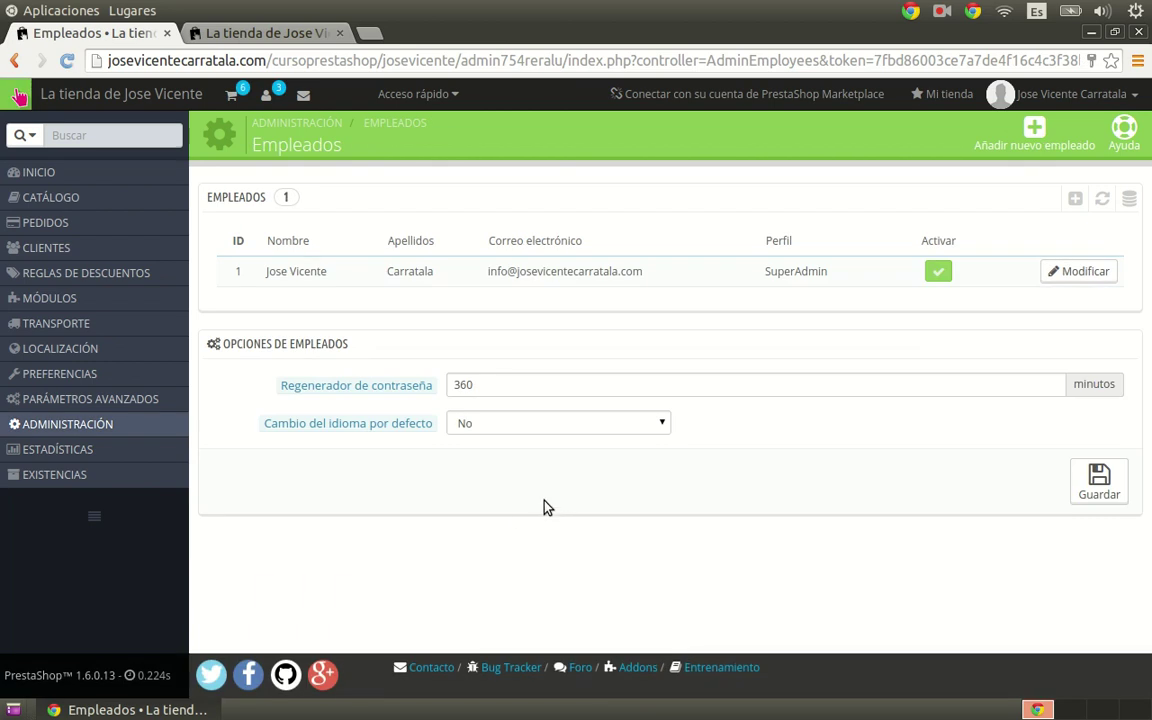
Step: Review the employee options, leaving password regeneration at 360 minutes and language change at No
double_click(494, 384)
left_click(489, 345)
double_click(489, 383)
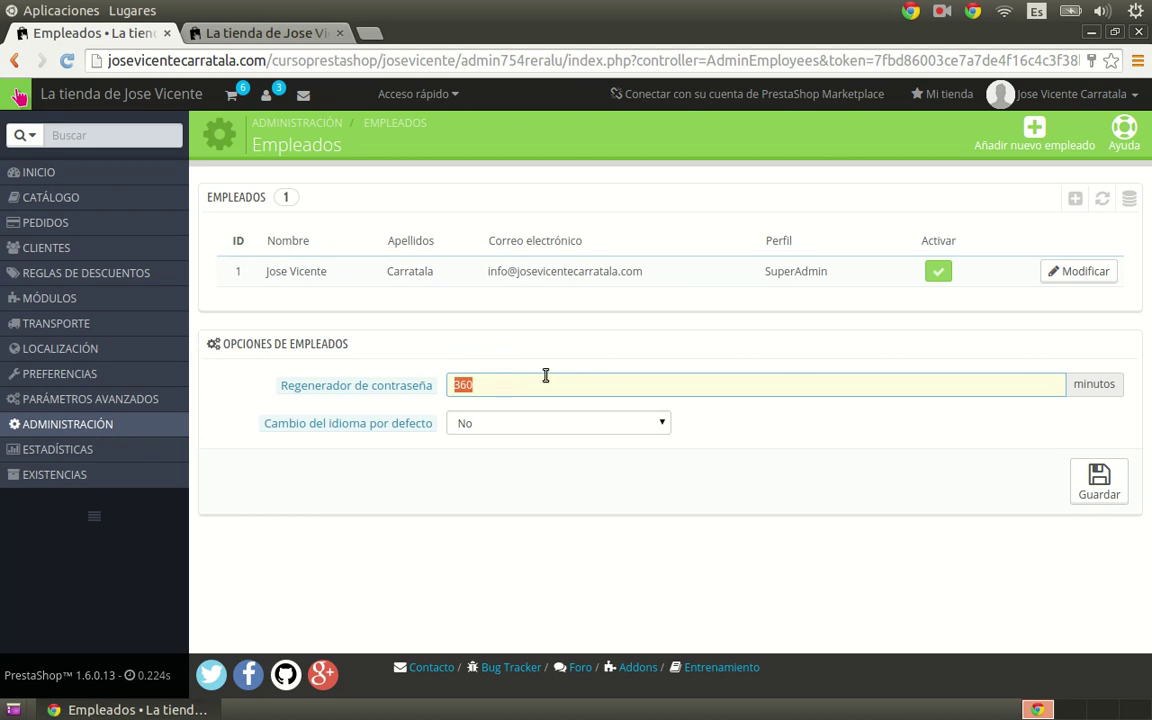
left_click(501, 358)
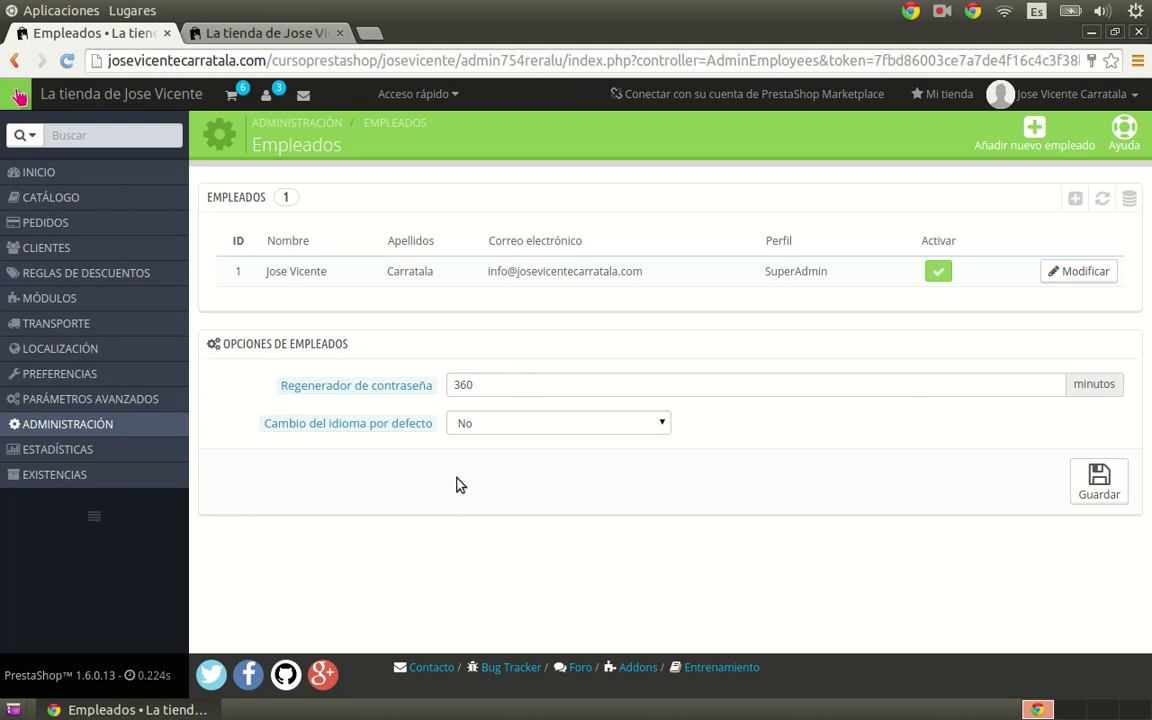
left_click(490, 428)
left_click(794, 450)
Step: Inspect the existing SuperAdmin employee's details, then start a new employee
left_click_drag(233, 276, 776, 347)
left_click(553, 333)
left_click(1034, 135)
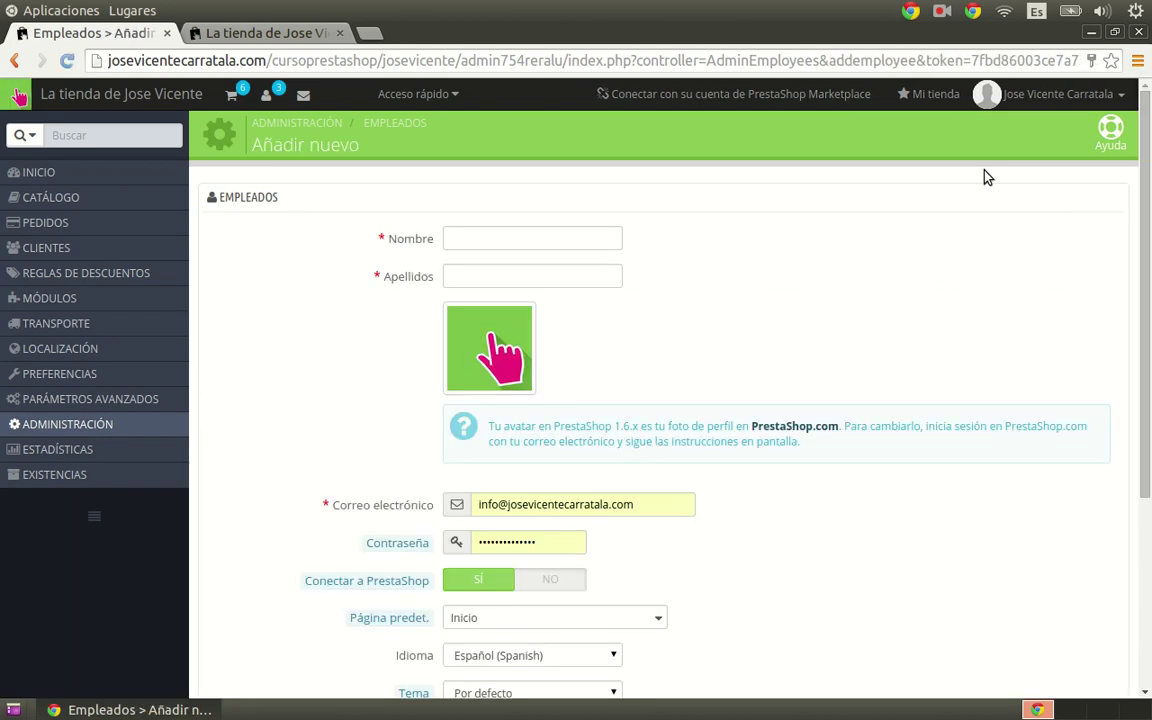
Step: Enter the new employee's first name and surname
left_click(504, 235)
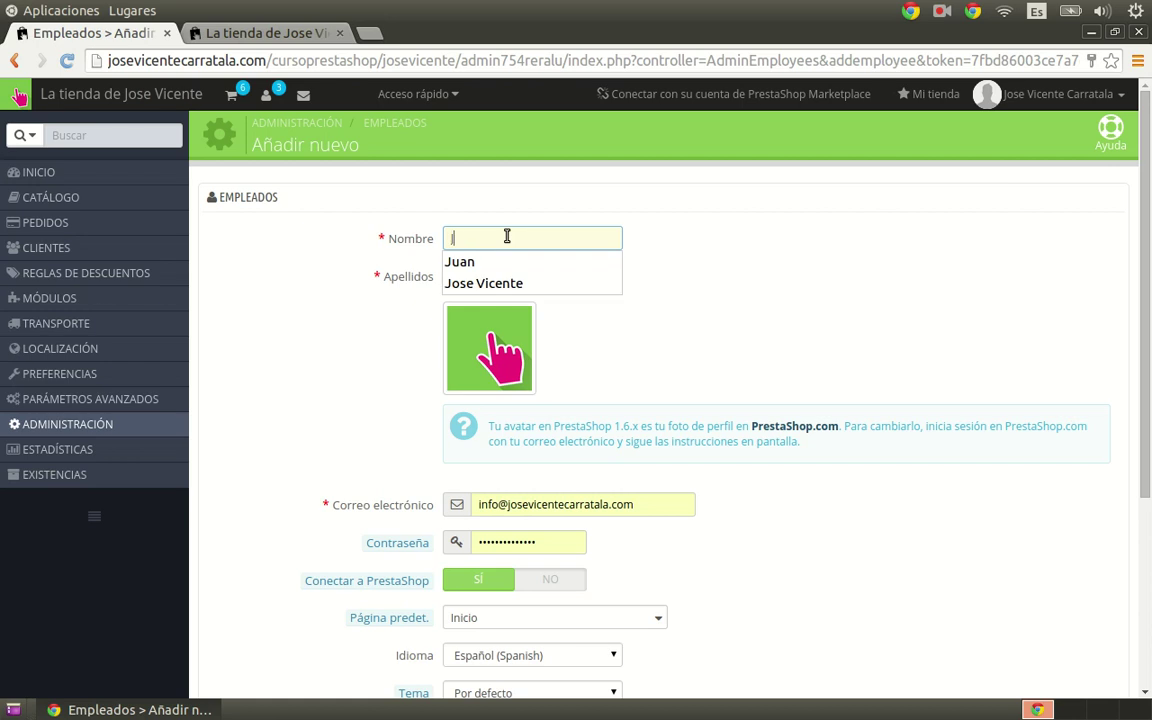
key("Tab")
key("Tab")
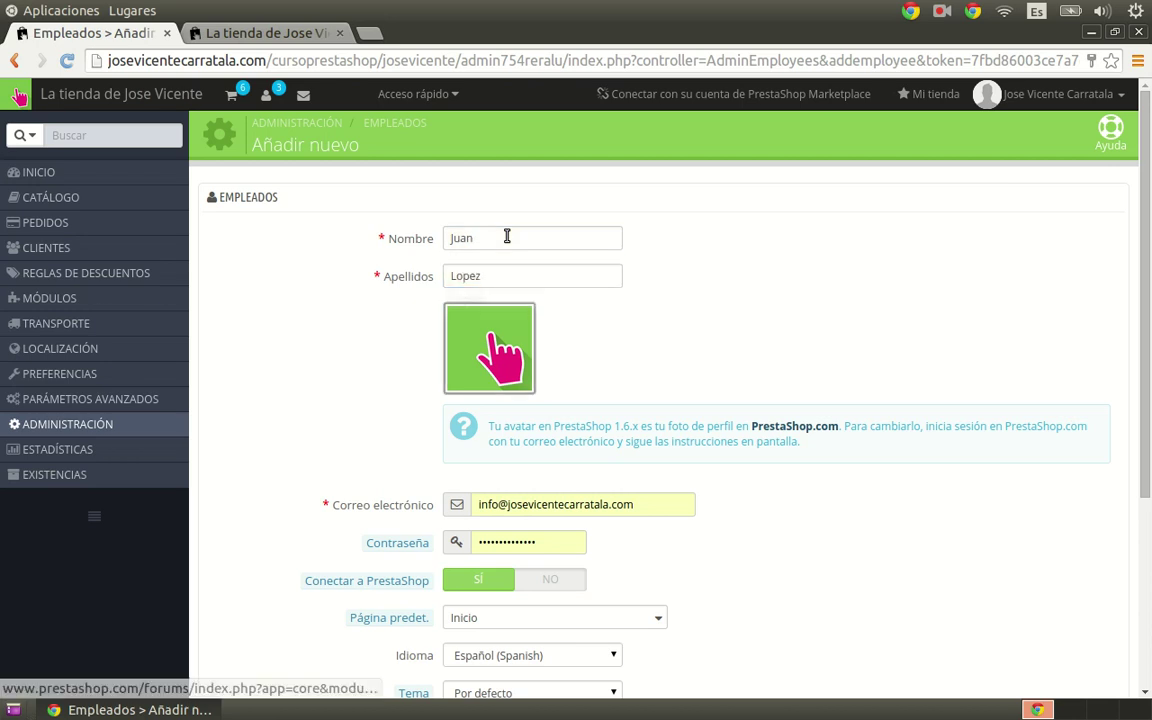
Step: Replace the prefilled e-mail with the employee's own address and set a password
scroll(484, 342, "down", 1)
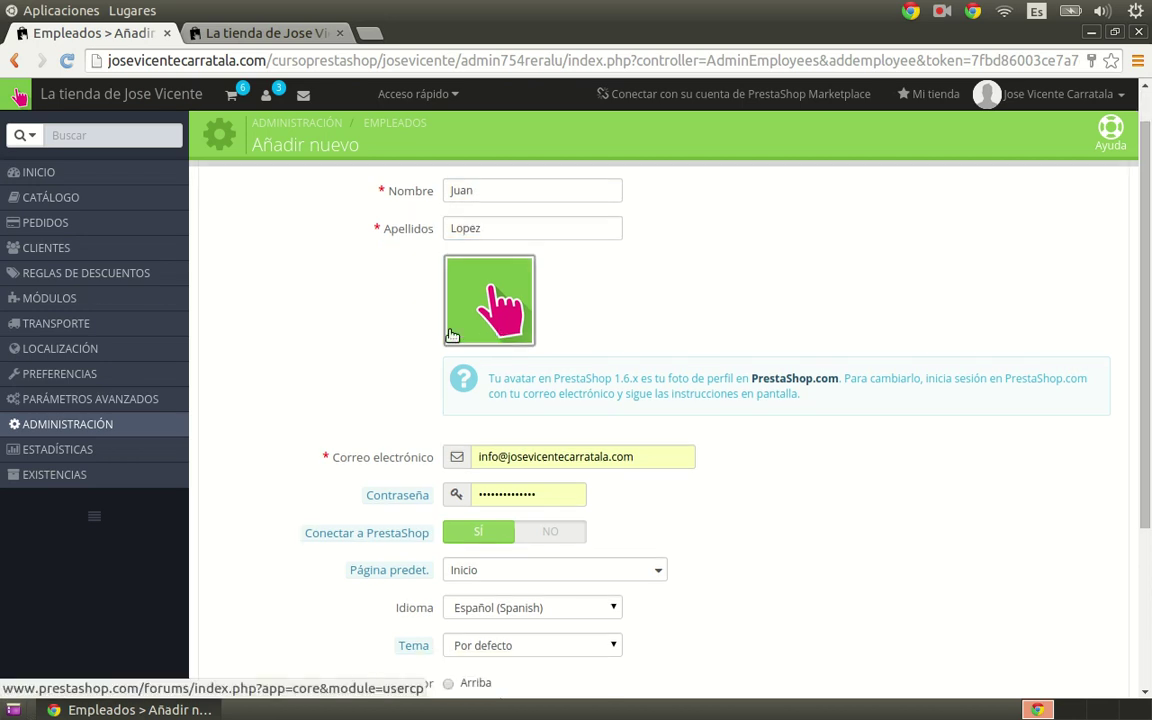
scroll(272, 329, "down", 2)
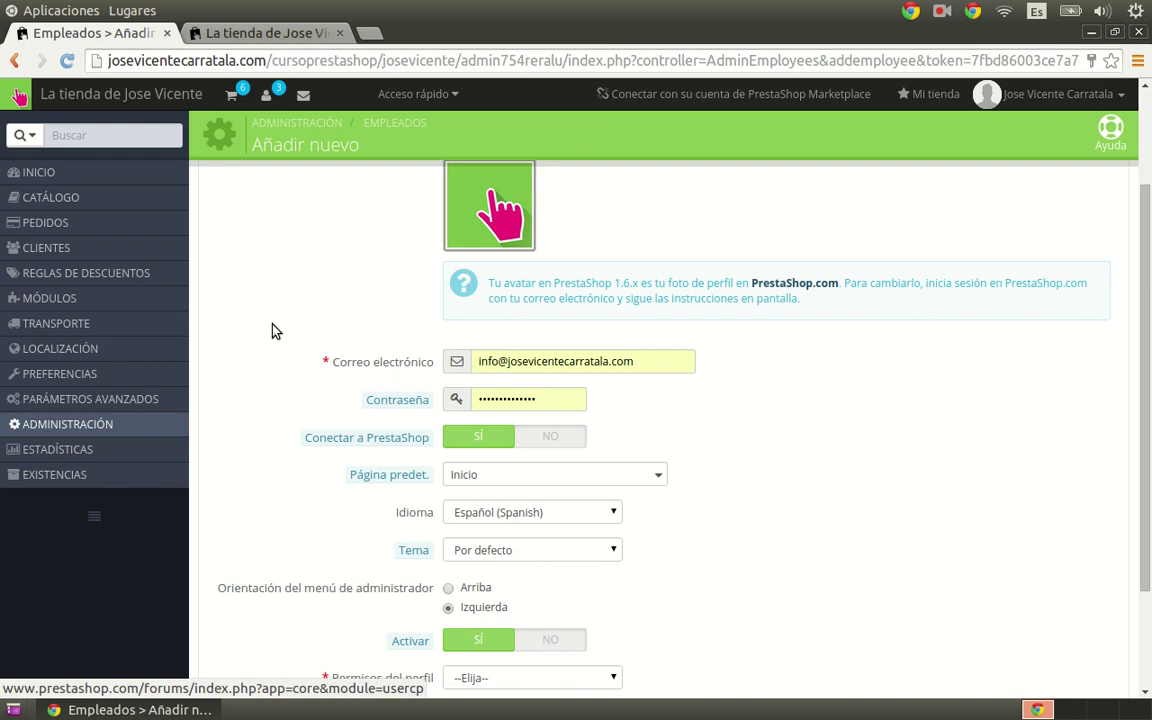
triple_click(653, 363)
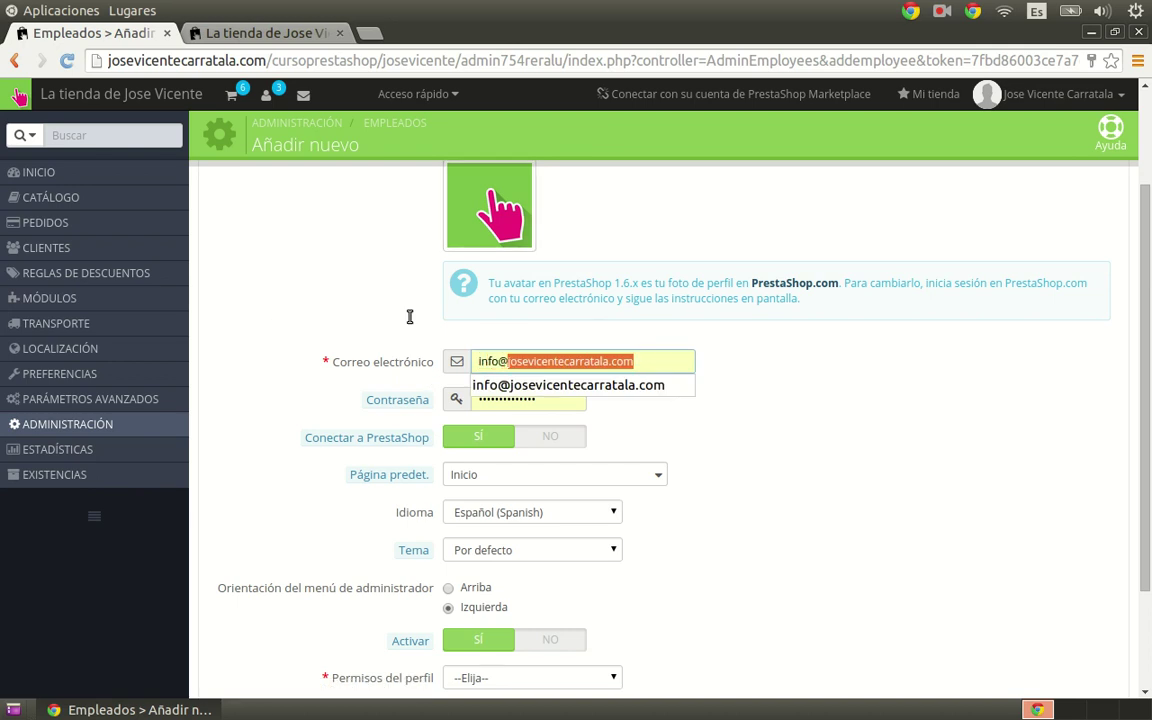
key("Tab")
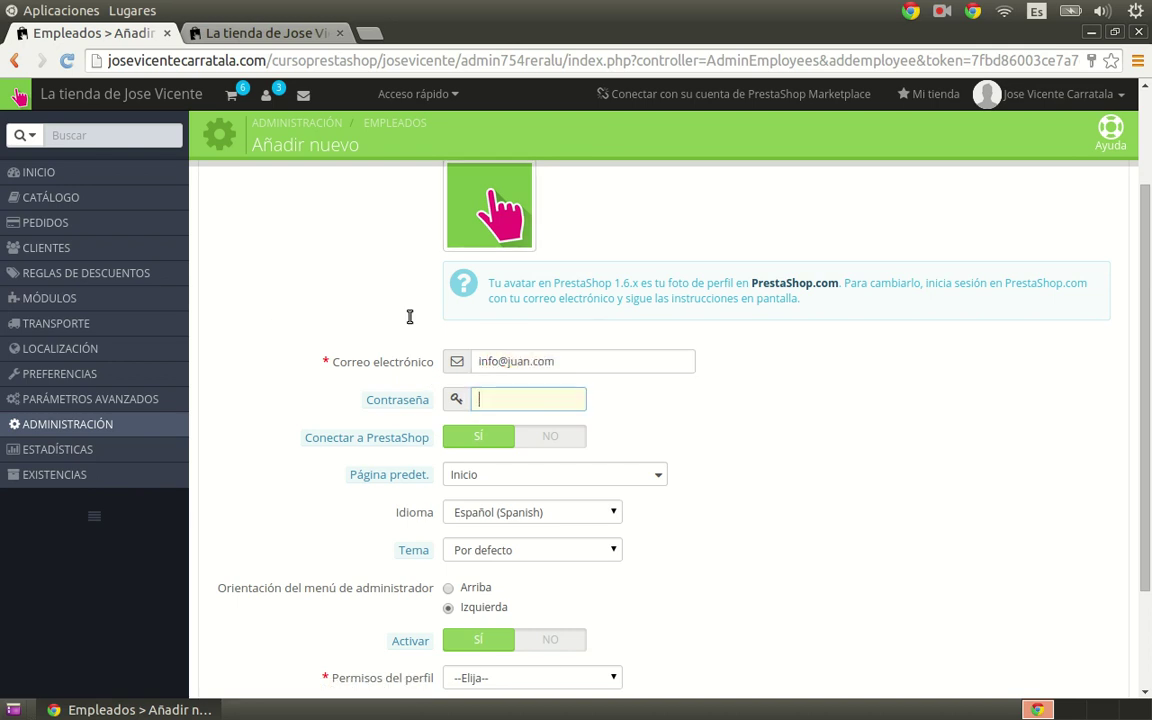
type("•••••••••")
scroll(283, 355, "down", 3)
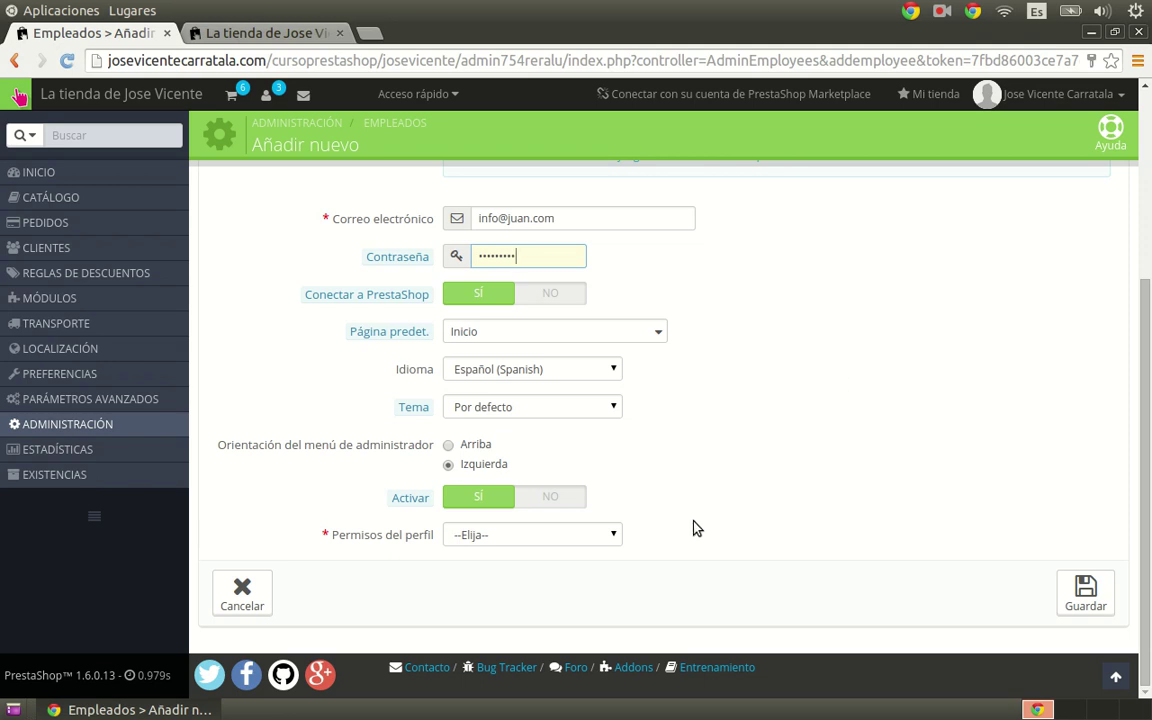
left_click(578, 540)
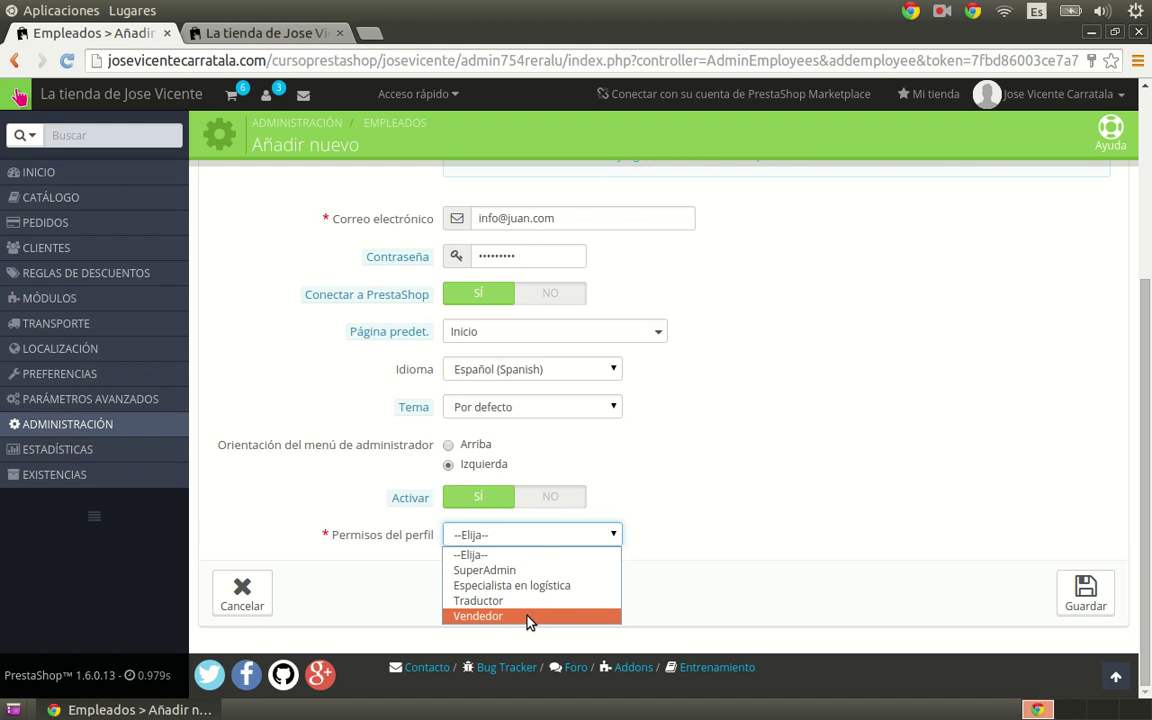
Step: Assign the Vendedor profile and save the new employee
left_click(529, 617)
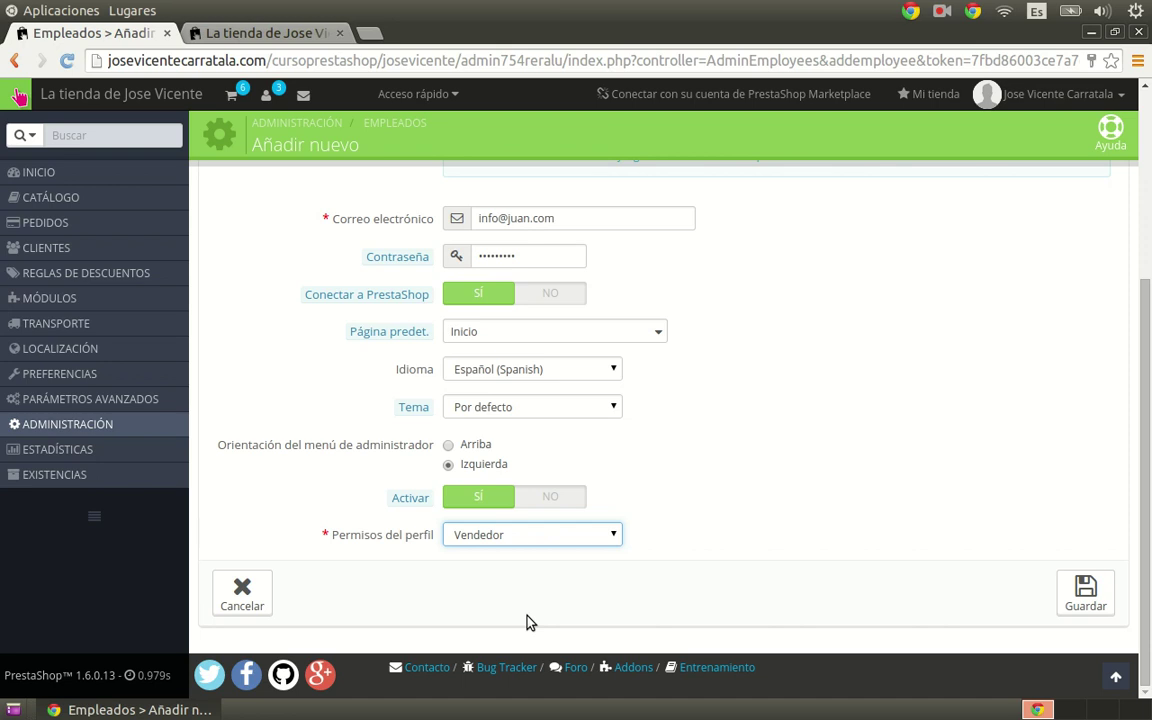
left_click(1074, 594)
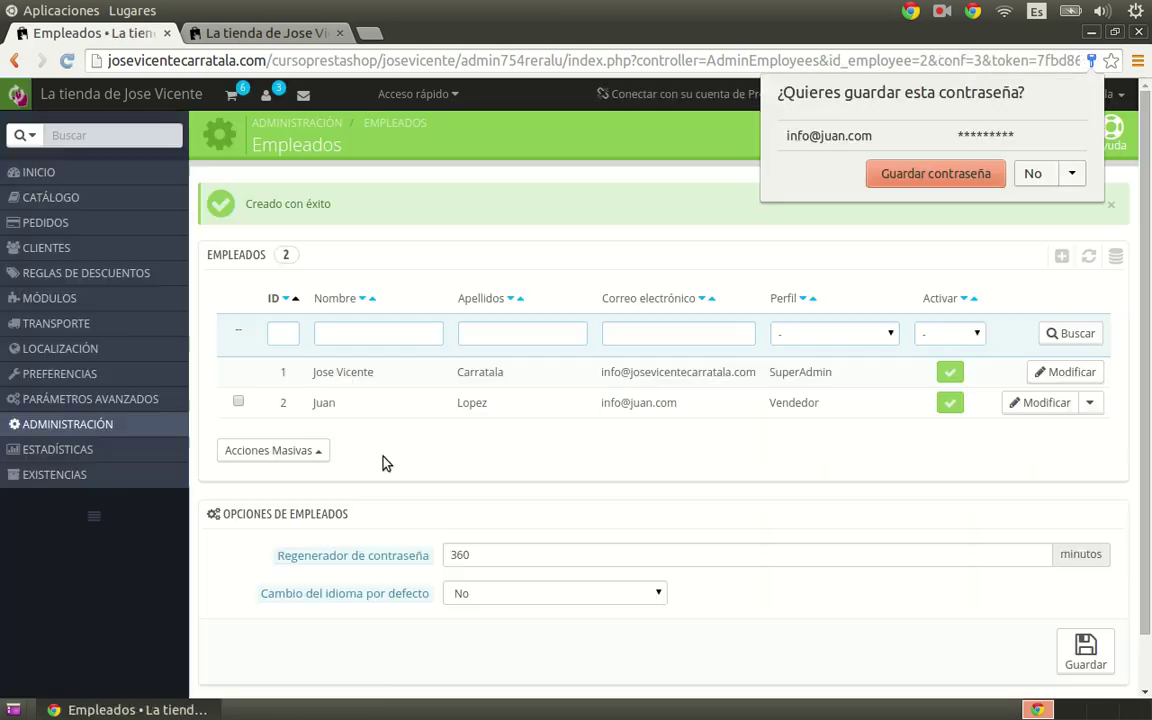
Step: Decline the browser's save-password prompt and go to Administración > Perfiles
left_click(1032, 174)
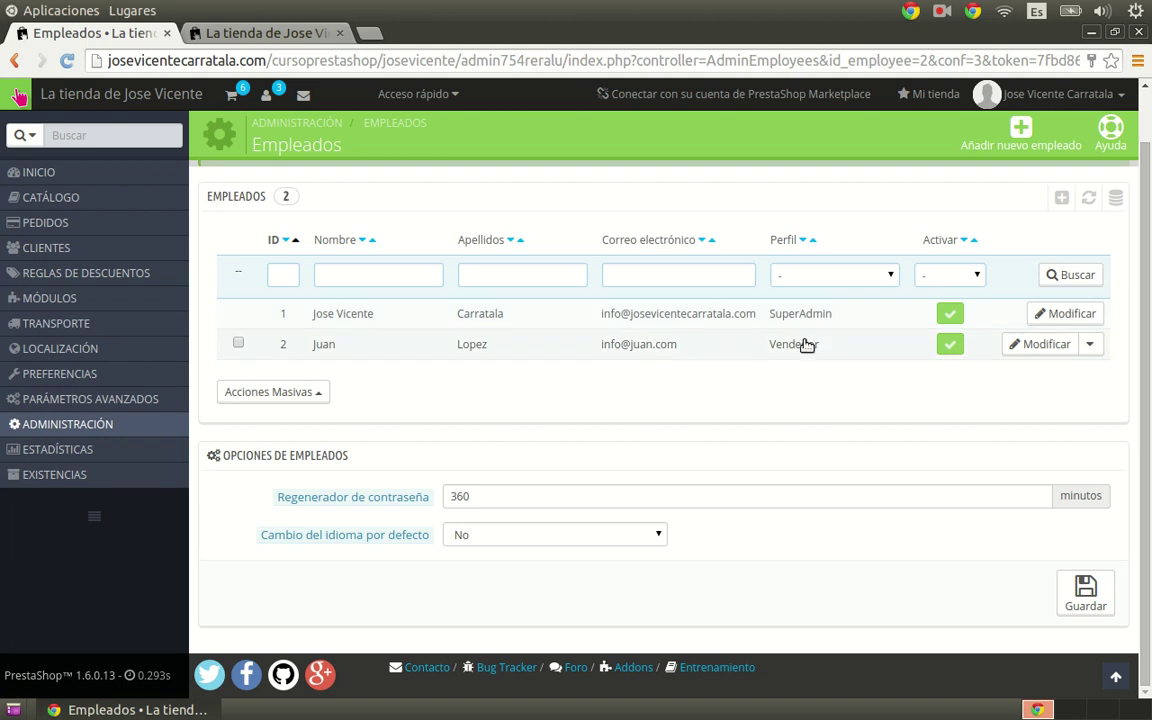
mouse_move(120, 424)
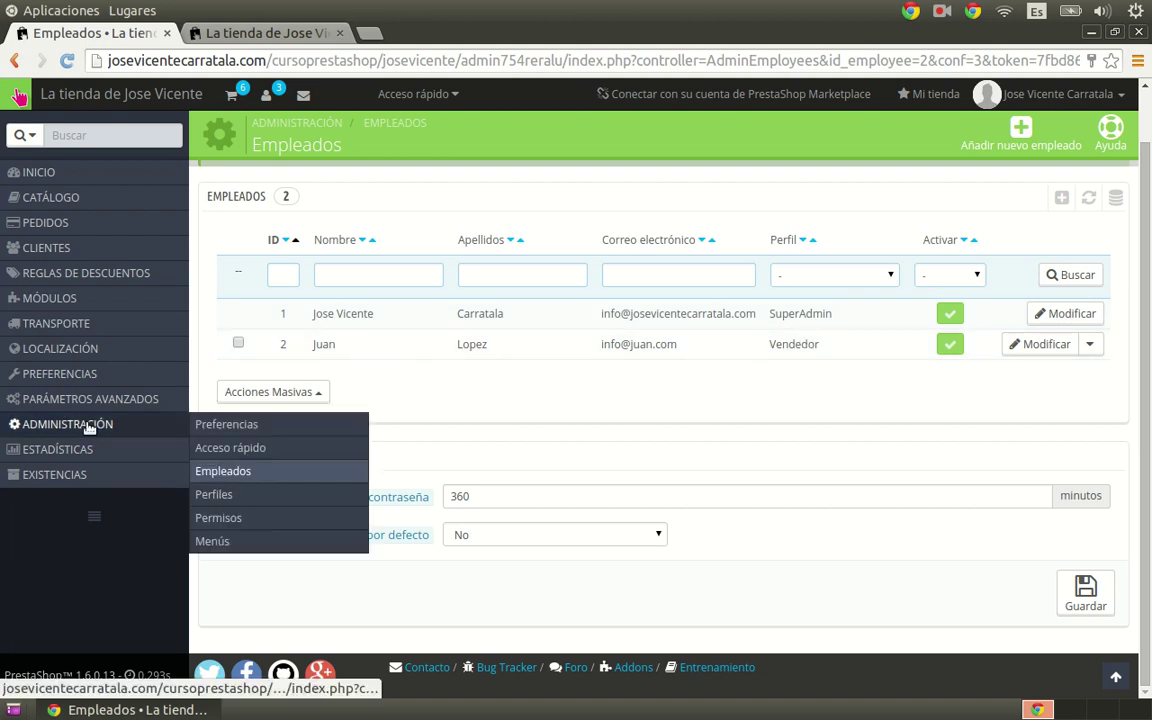
left_click(215, 496)
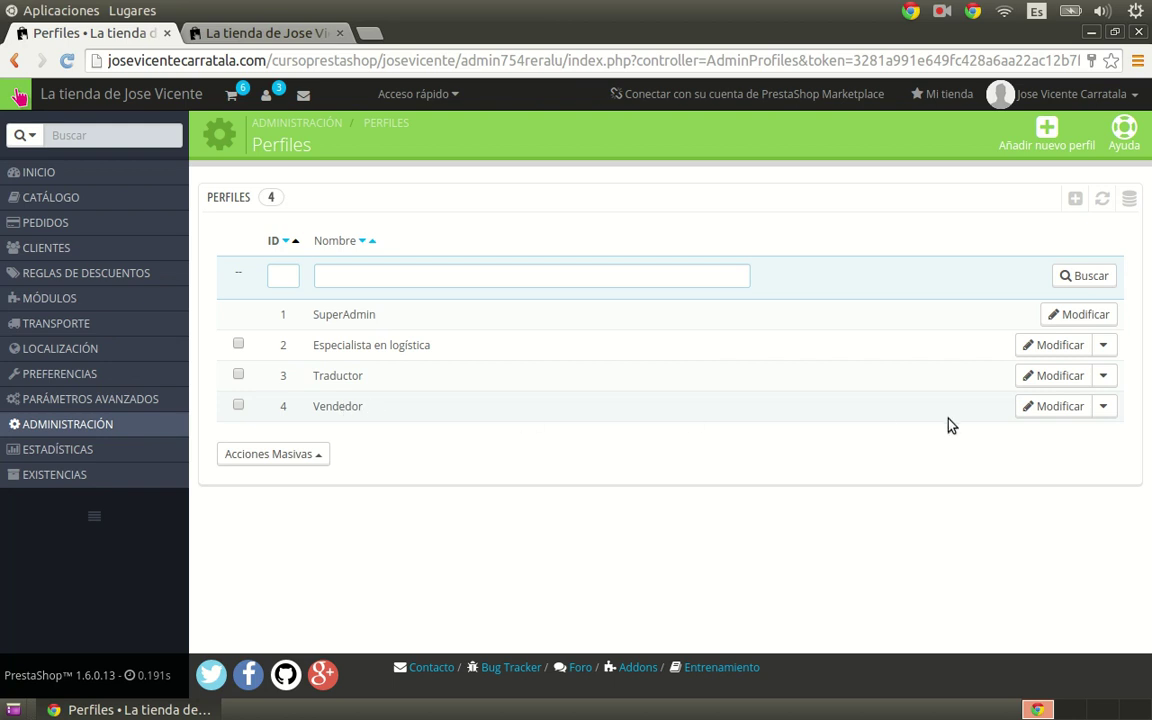
Step: Open the Vendedor profile for editing, then leave it without saving
left_click(1028, 413)
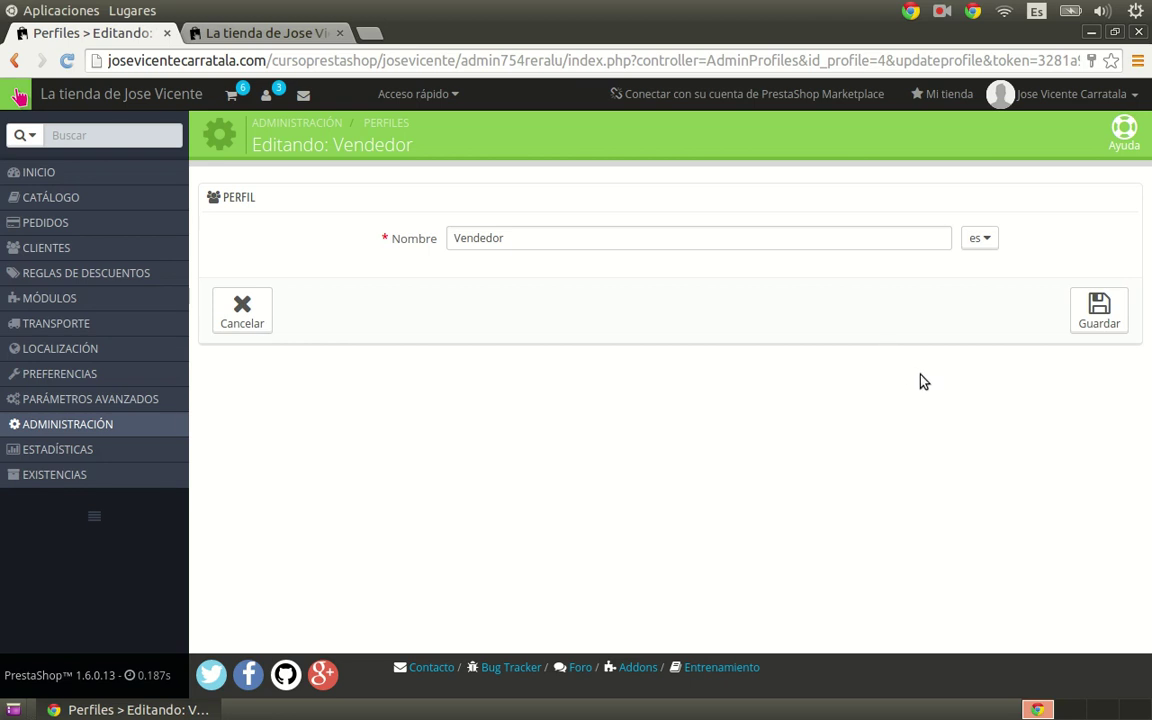
mouse_move(134, 426)
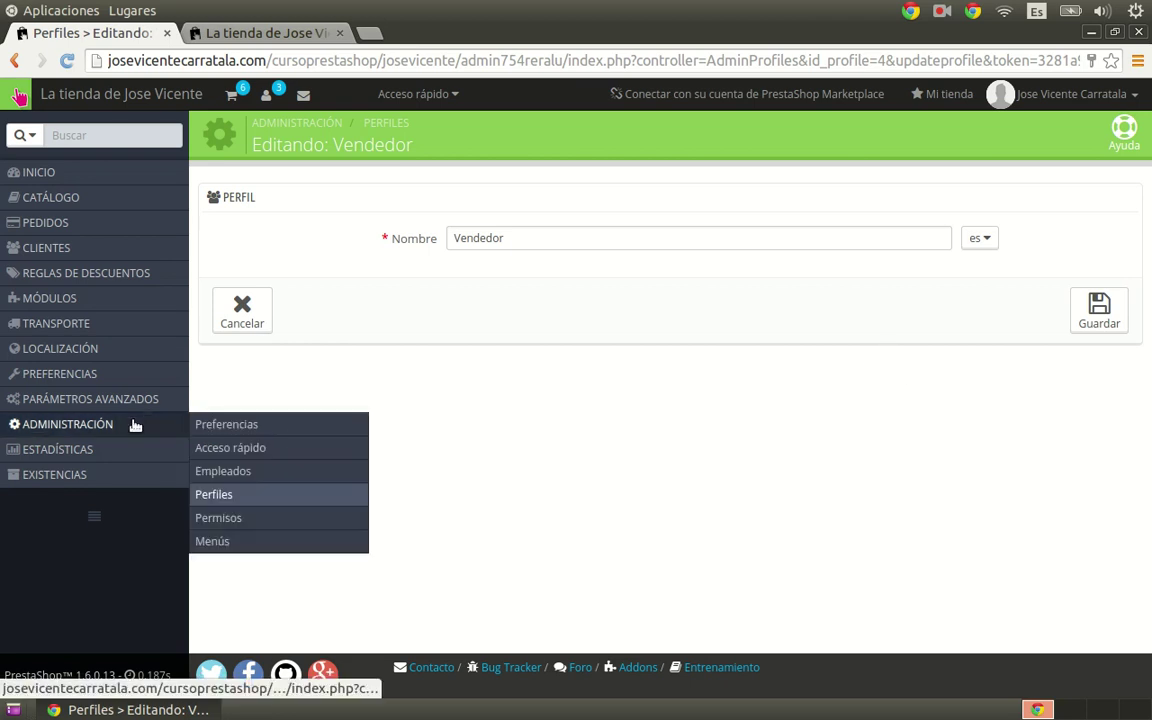
left_click(242, 310)
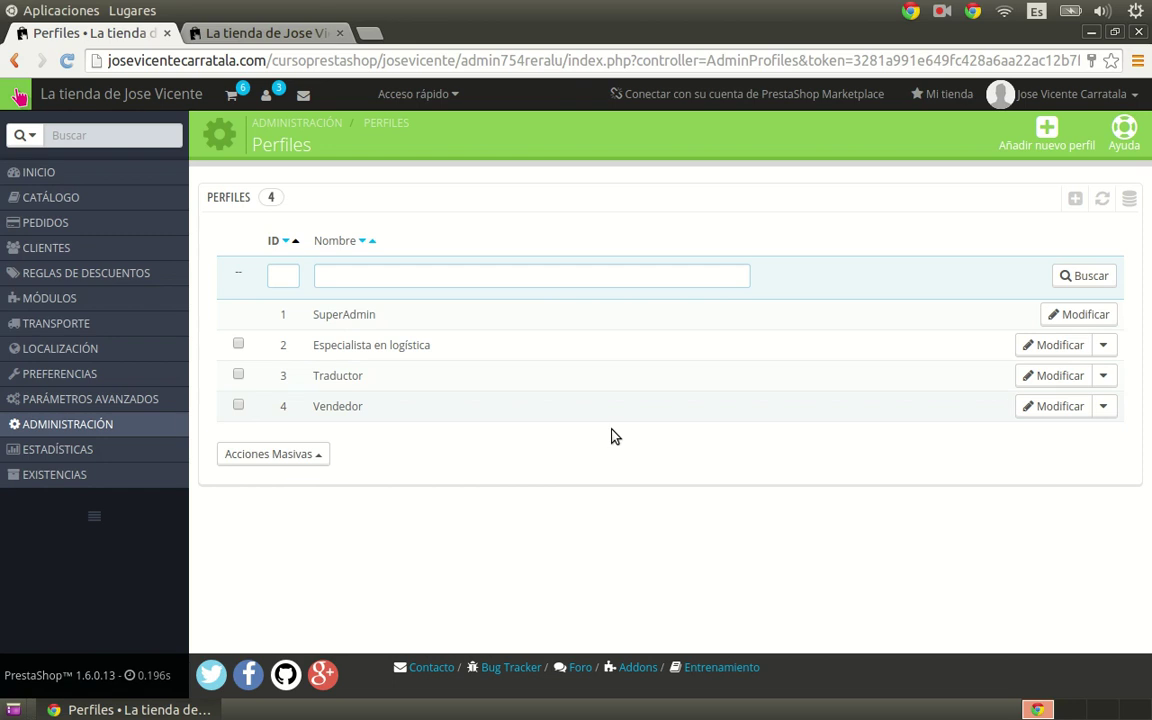
Step: Open Administración > Permisos and show the Vendedor profile's permissions
mouse_move(160, 424)
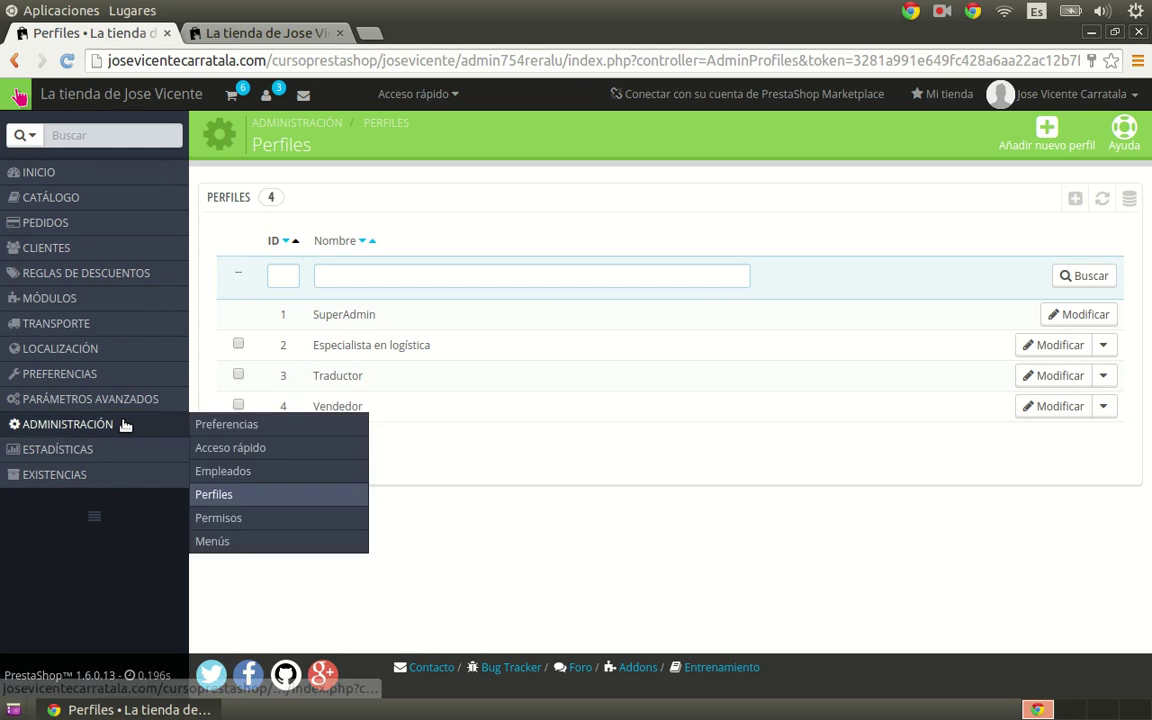
left_click(222, 520)
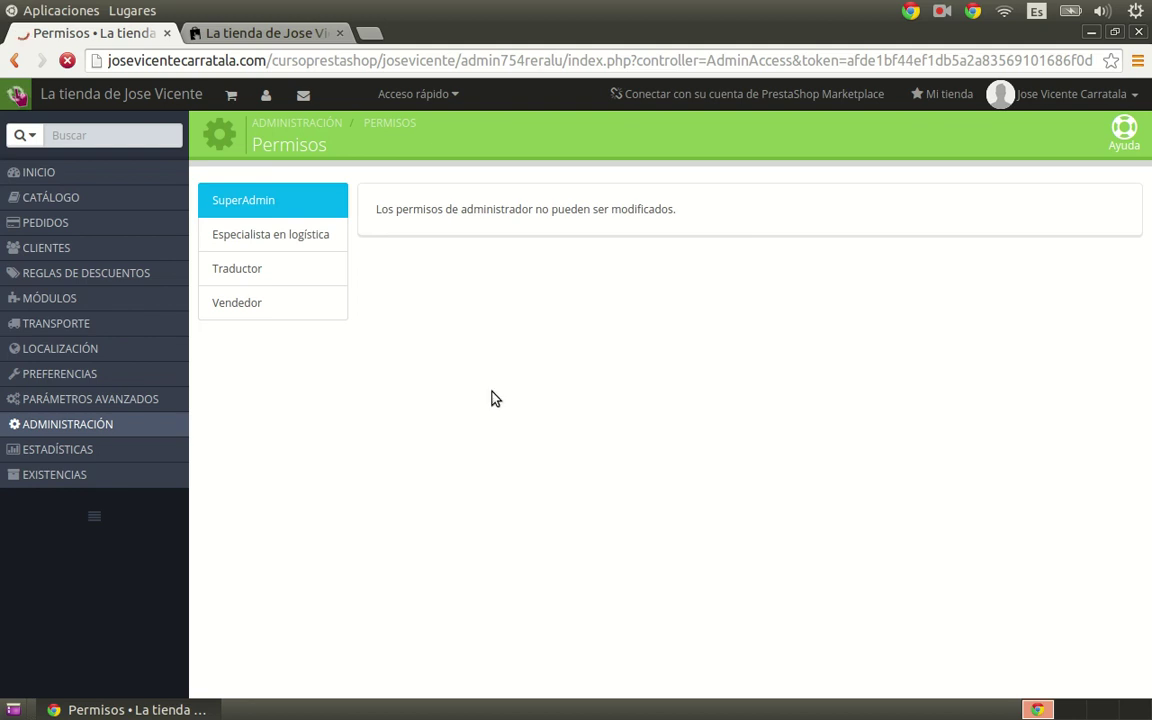
left_click(266, 304)
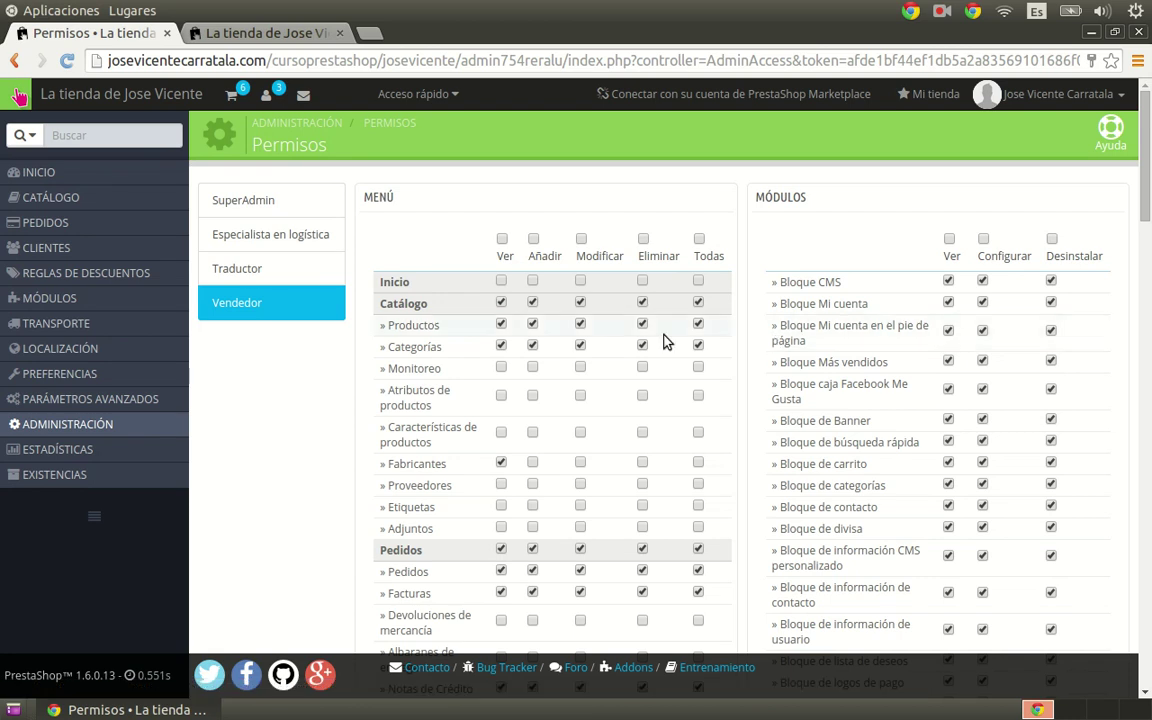
scroll(735, 405, "down", 1)
scroll(724, 397, "up", 1)
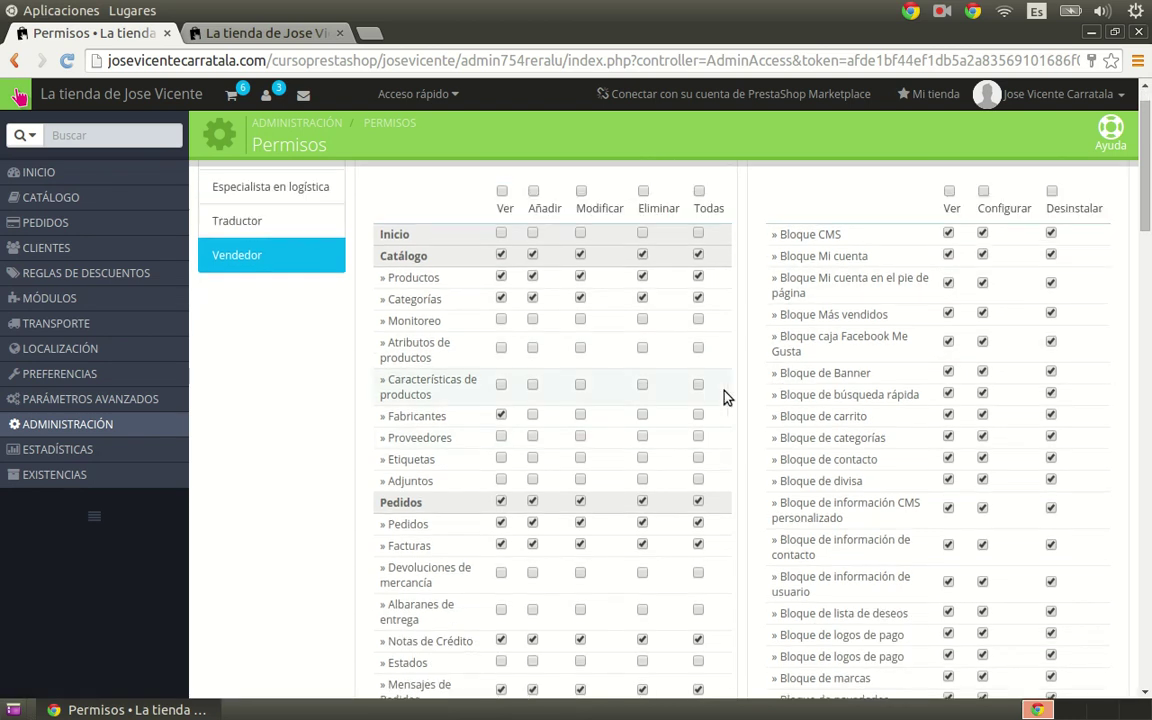
scroll(693, 372, "up", 1)
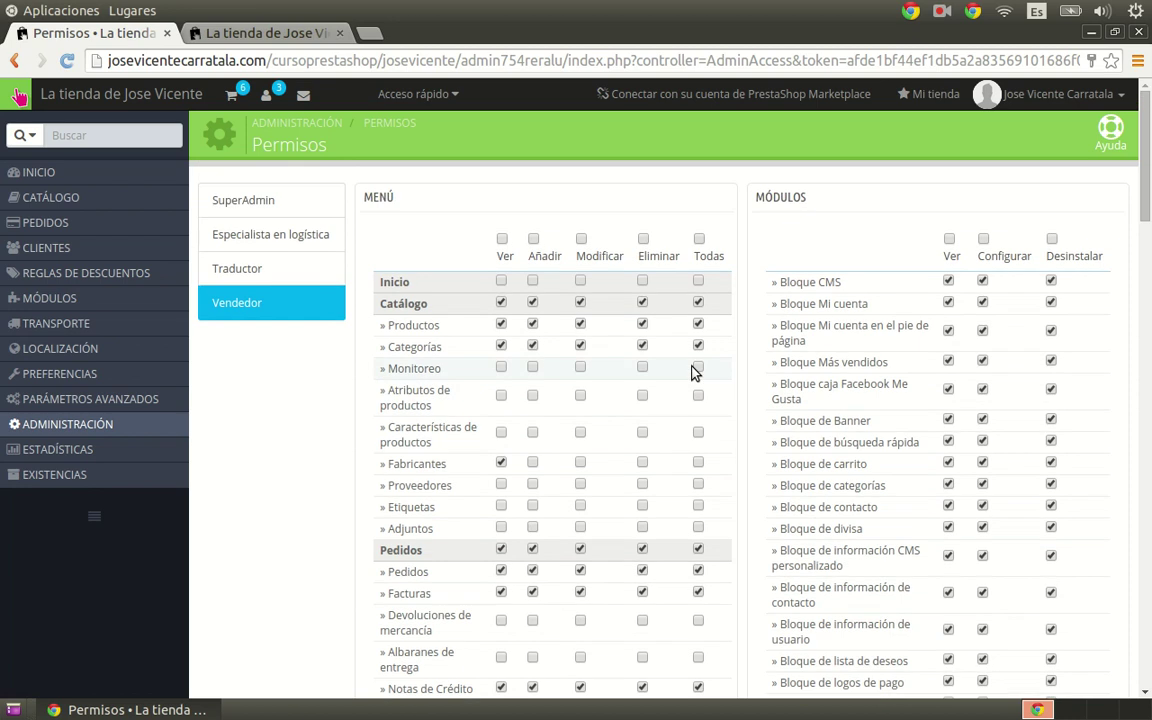
scroll(697, 377, "down", 1)
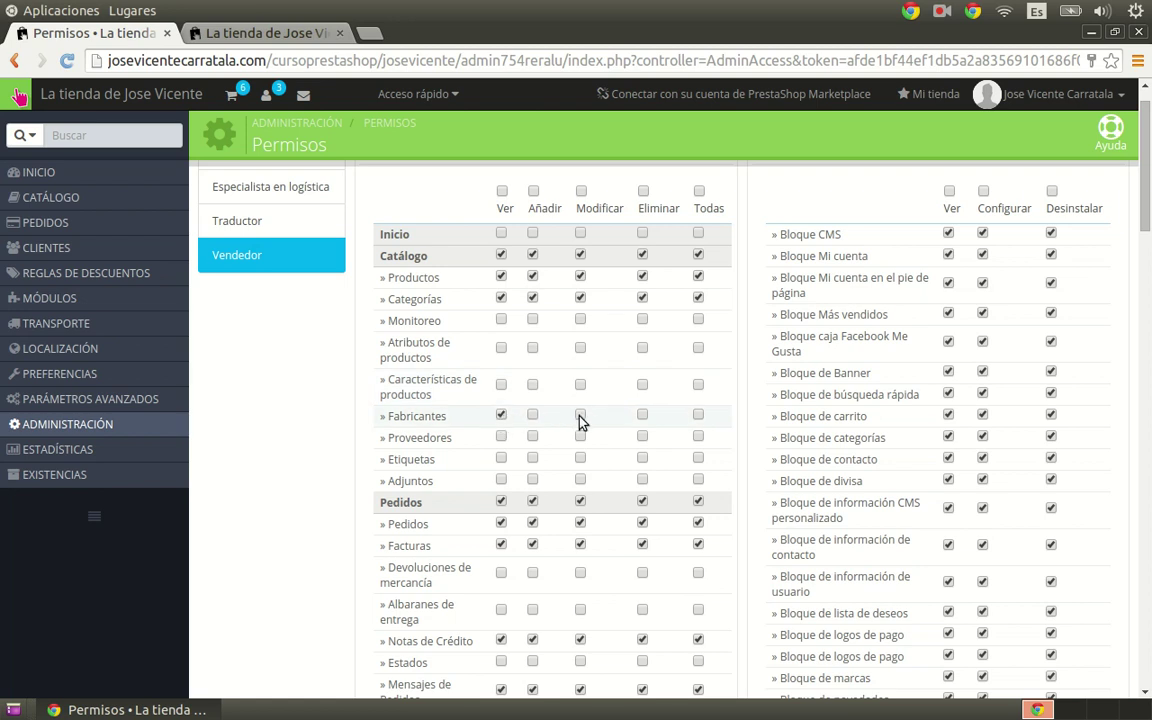
Step: Review Vendedor's Menú and Módulos tables: Catálogo, Pedidos and all modules checked
scroll(655, 420, "down", 5)
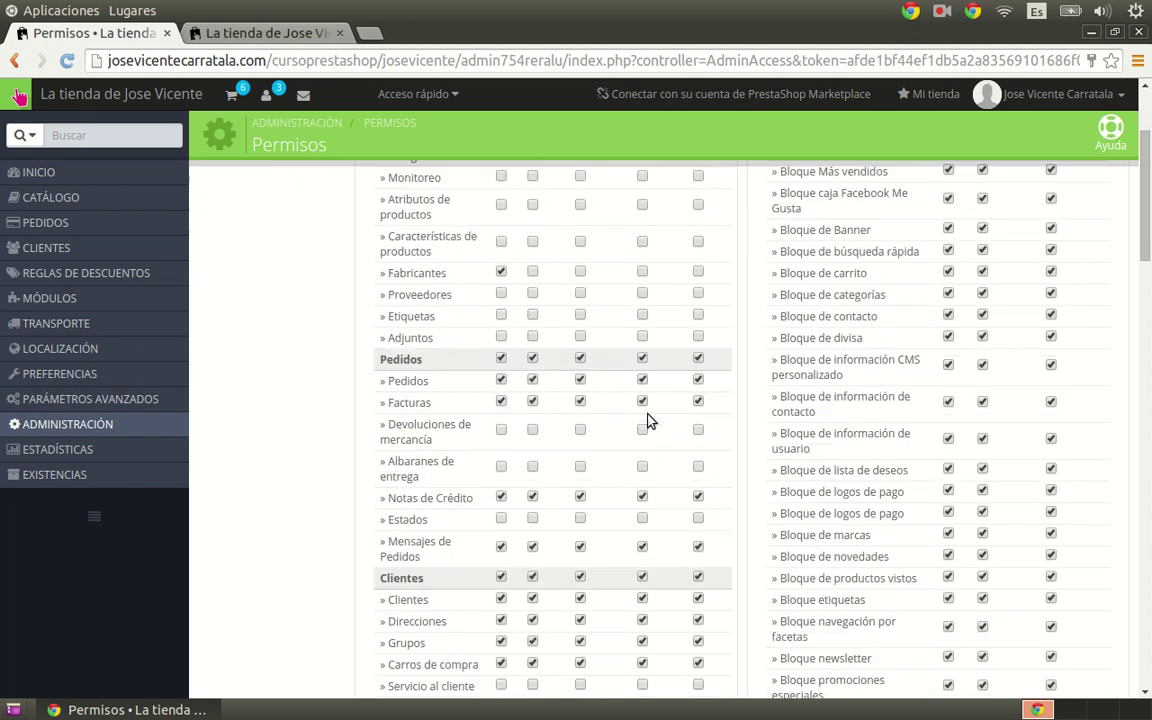
scroll(655, 412, "down", 3)
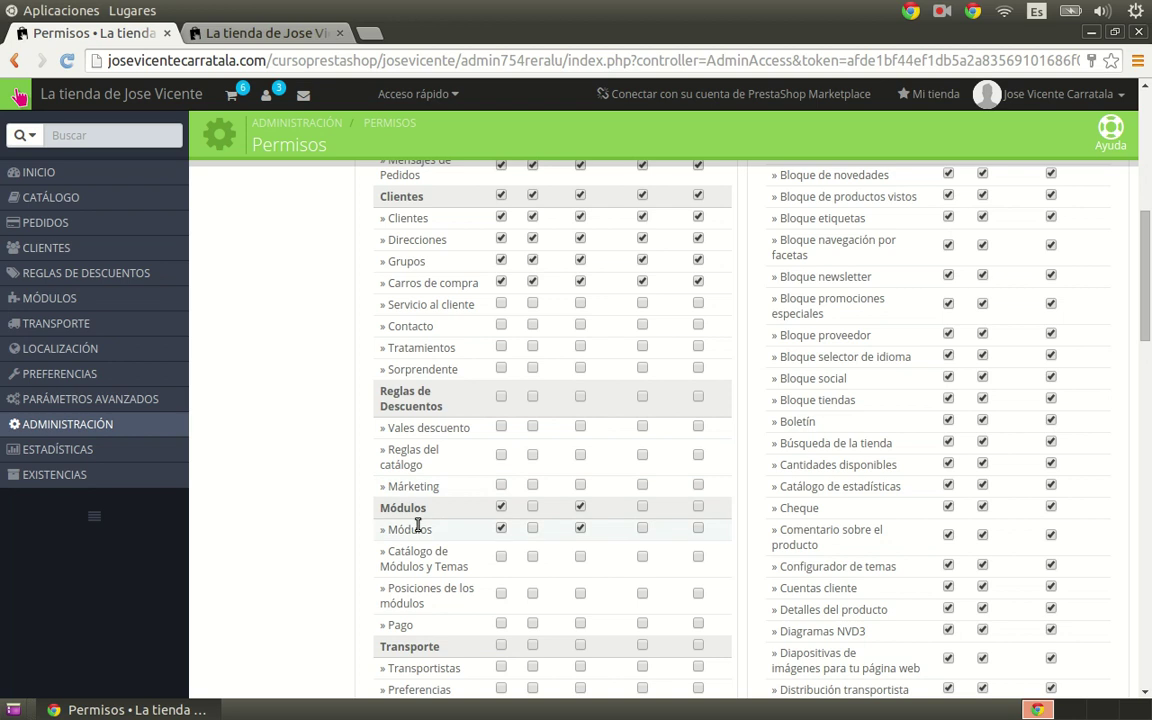
scroll(630, 490, "up", 8)
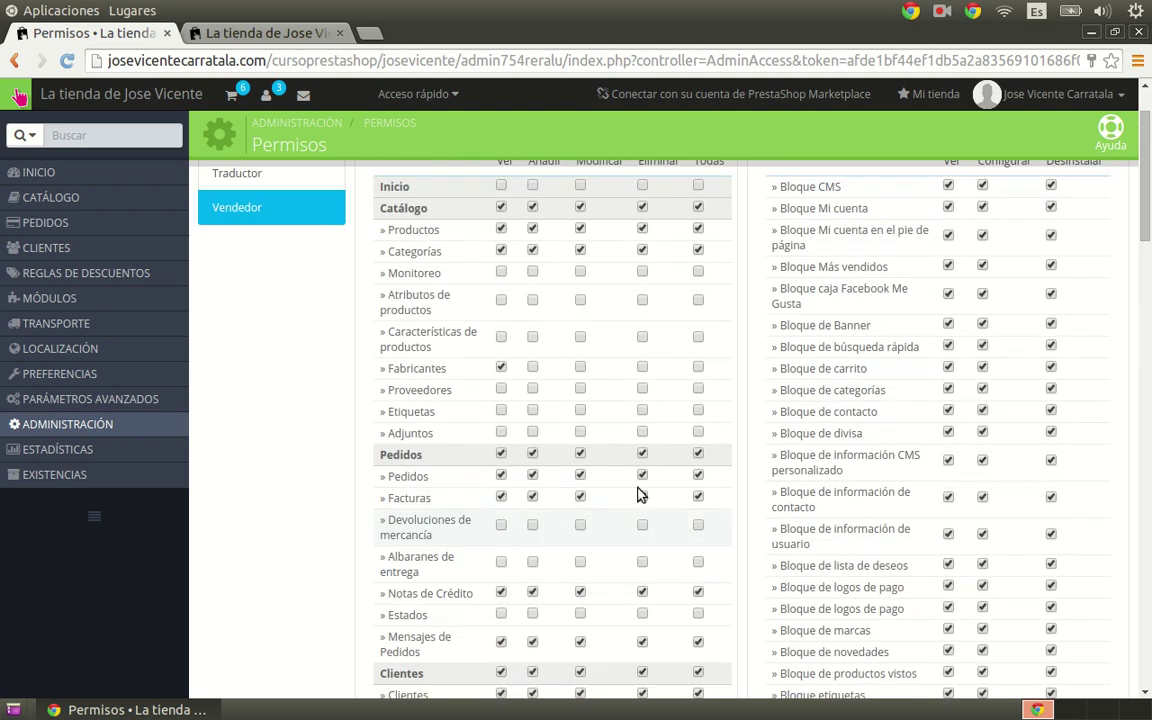
scroll(584, 496, "down", 9)
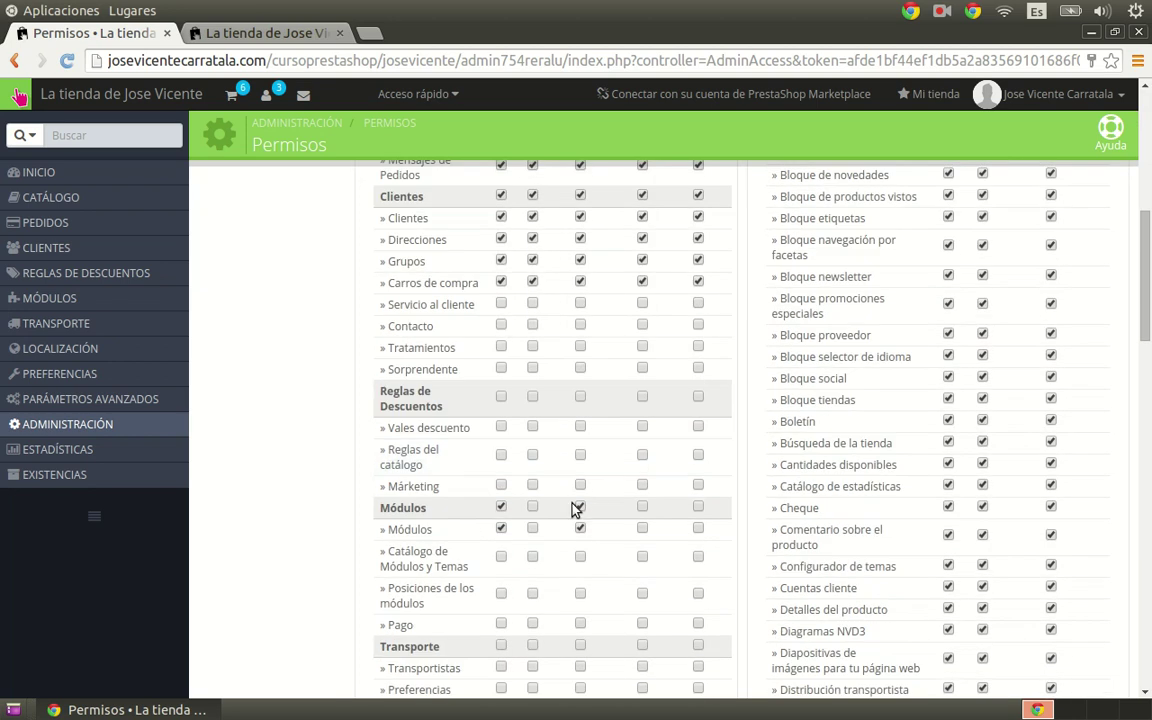
scroll(663, 404, "down", 6)
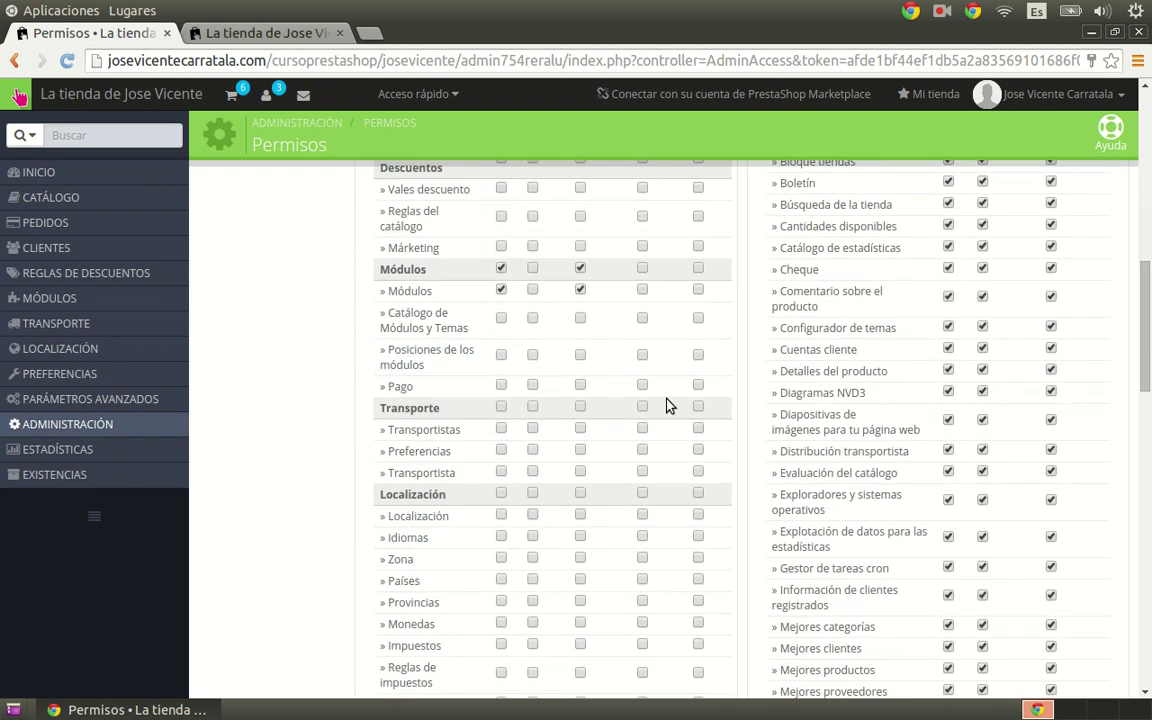
scroll(669, 405, "down", 12)
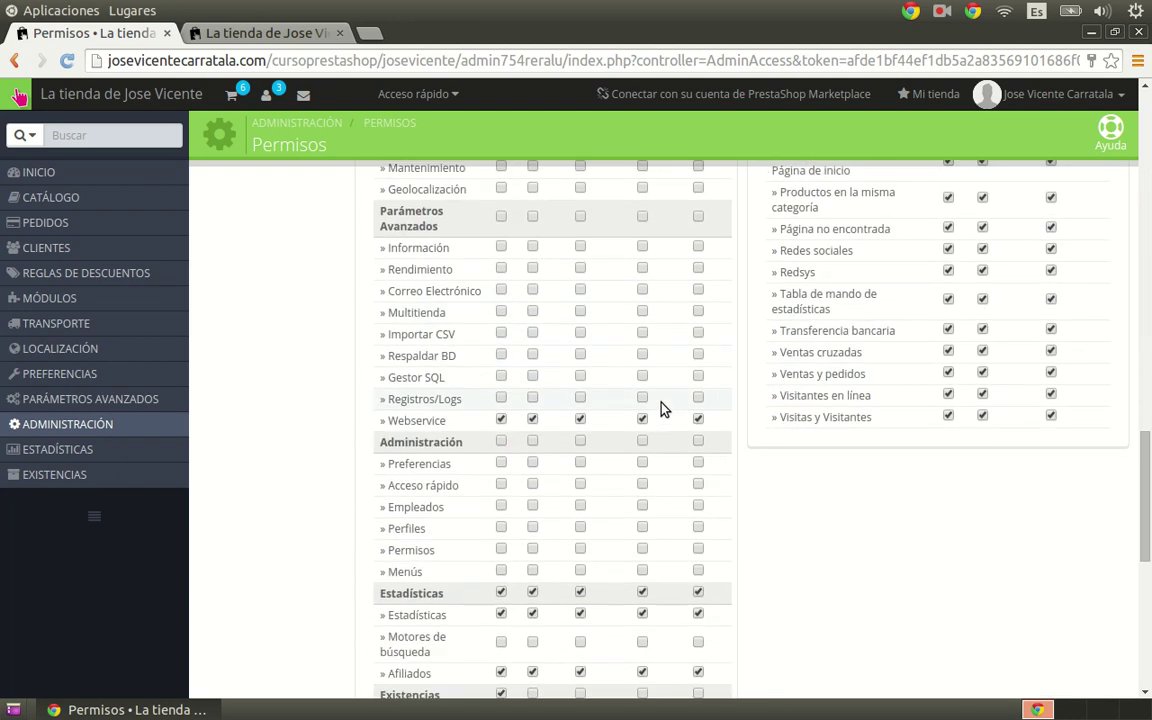
scroll(668, 407, "down", 3)
scroll(680, 400, "up", 10)
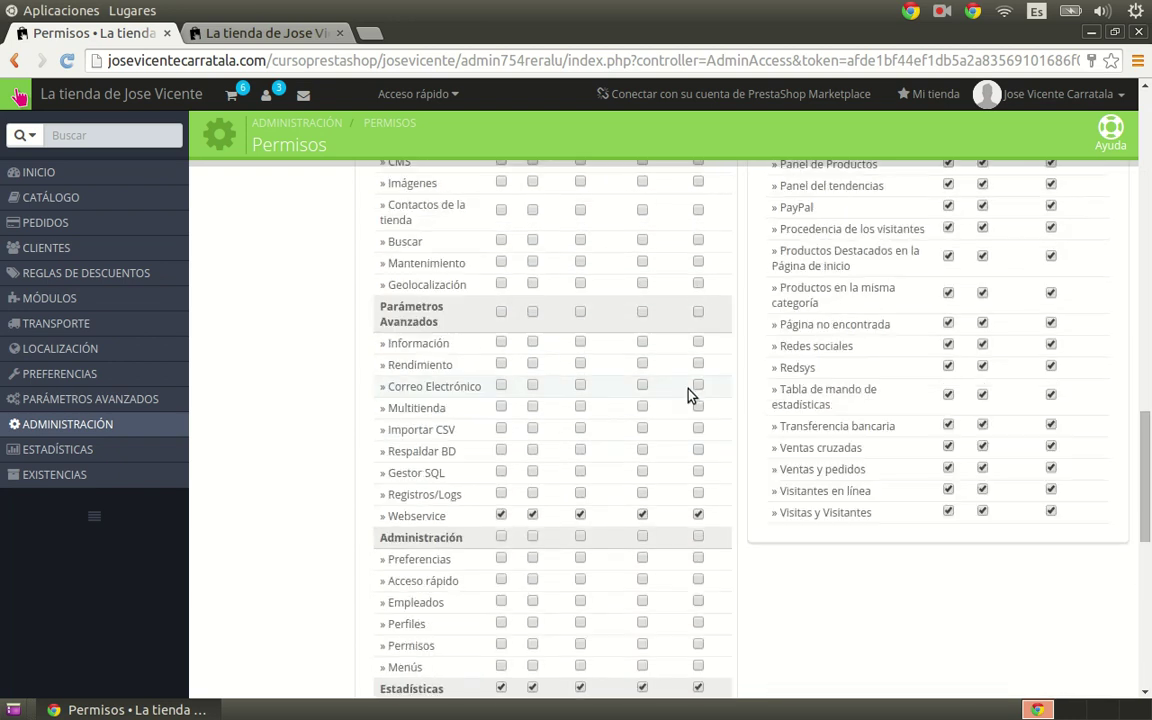
scroll(690, 400, "up", 15)
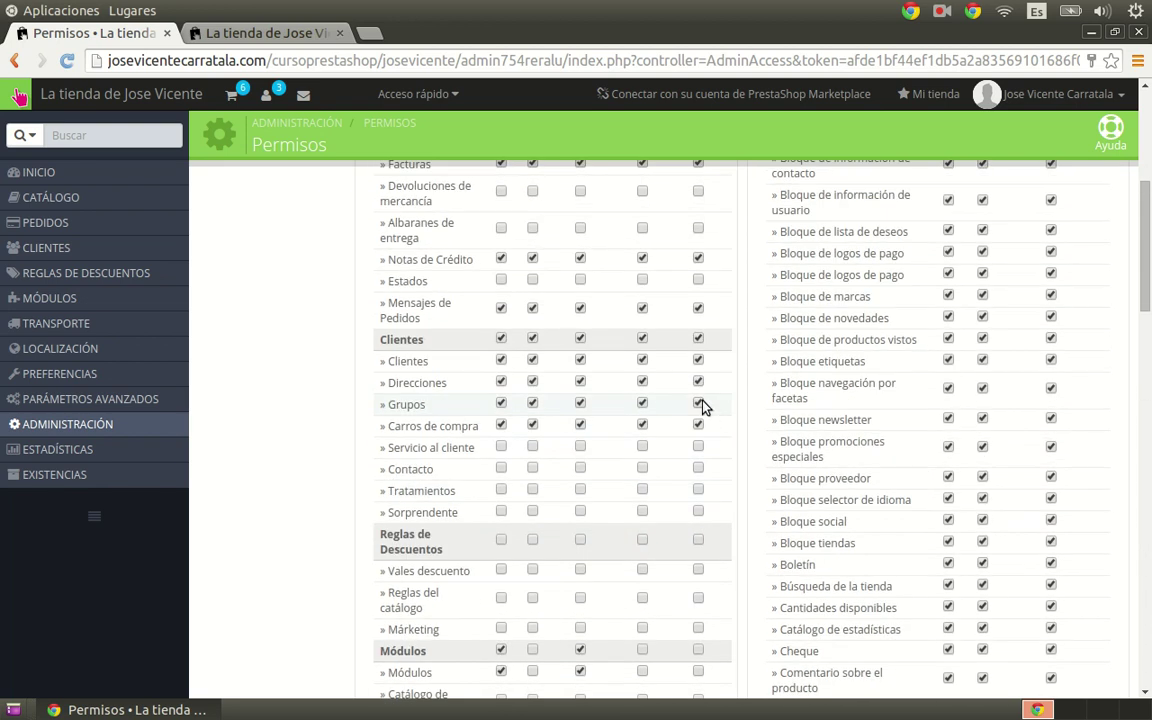
scroll(700, 405, "up", 3)
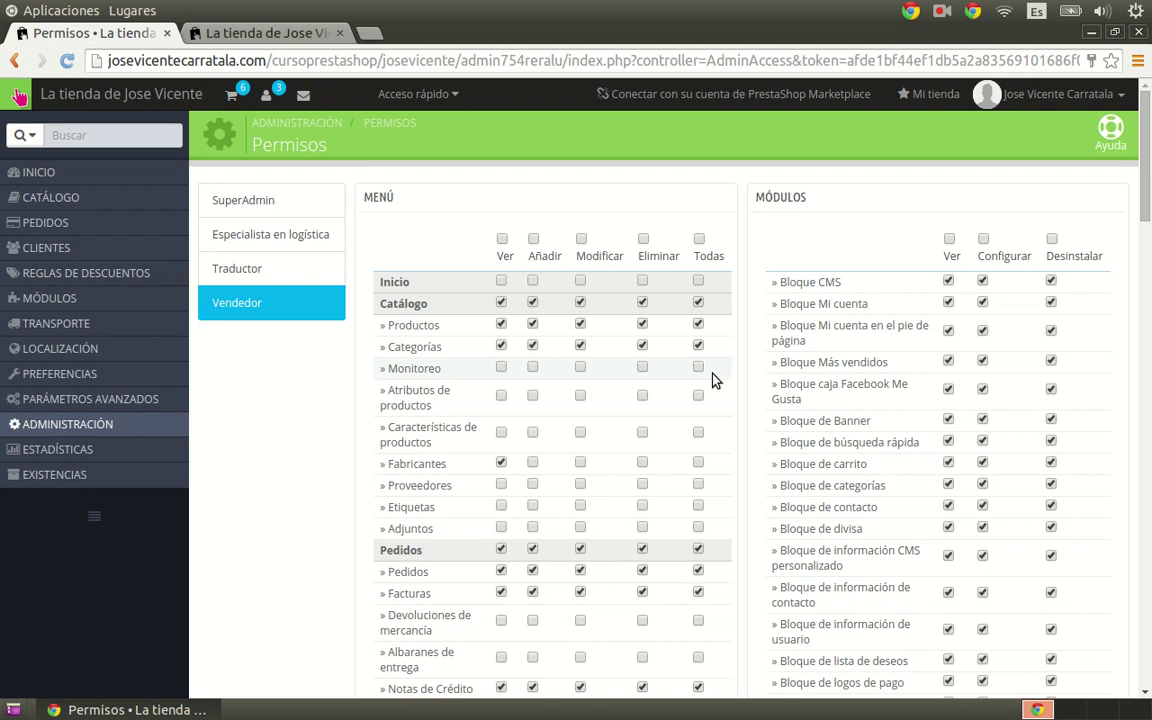
scroll(710, 379, "down", 1)
scroll(708, 380, "up", 1)
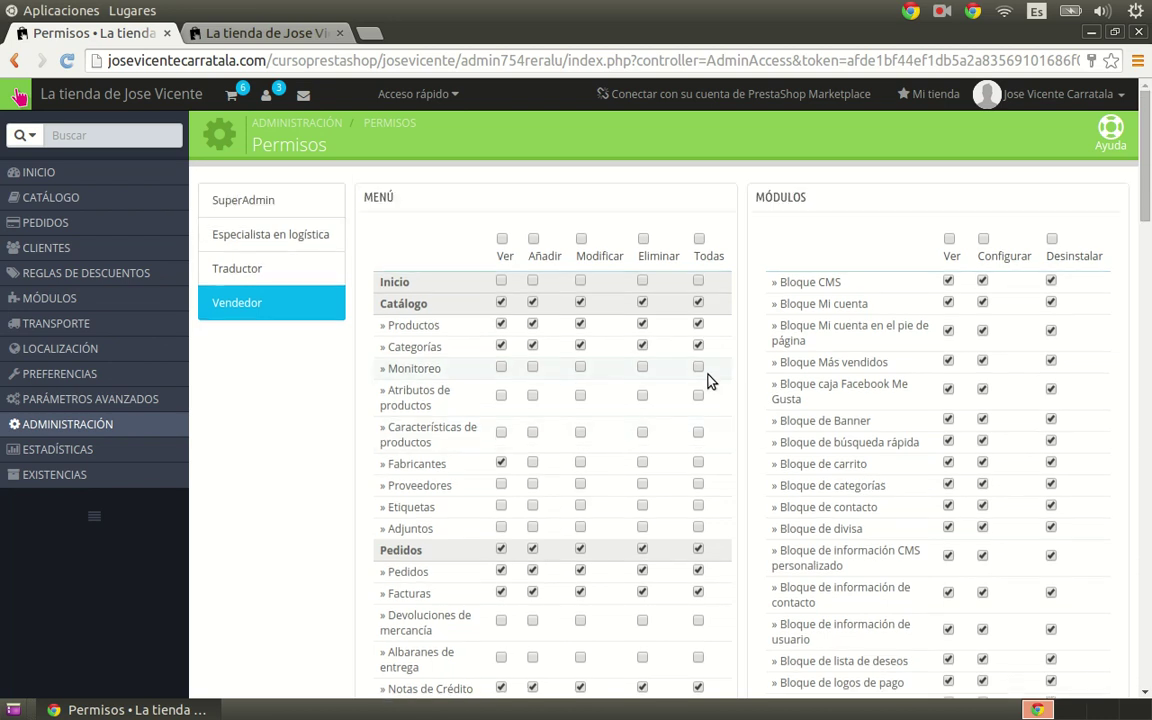